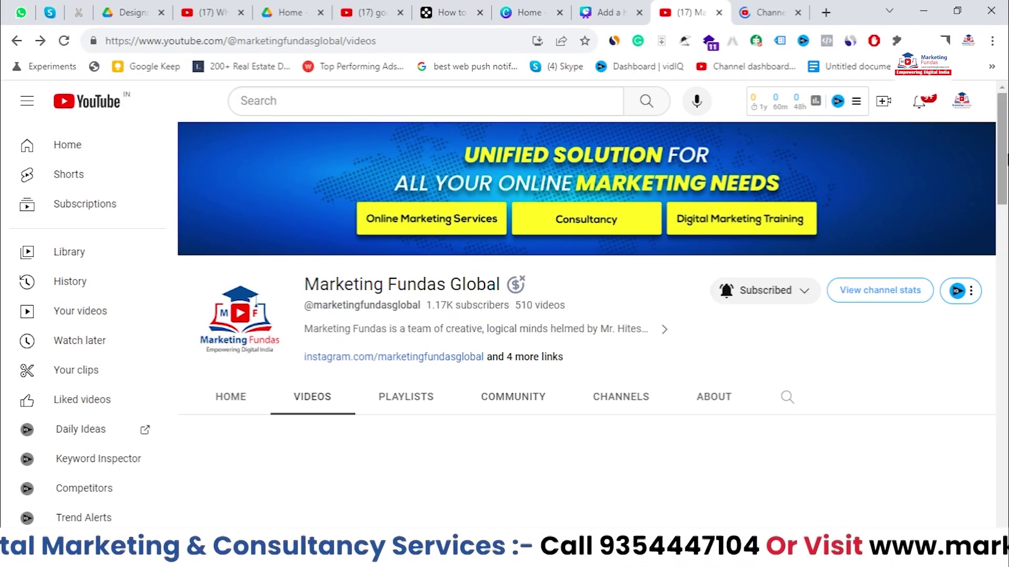
Step: Scroll the channel's Videos grid to the three-week-old uploads showing Google Shopping Ads Full Course
{"action": "left_click_drag", "start_coordinate": [1006, 168], "coordinate": [1002, 310]}
{"action": "left_click_drag", "start_coordinate": [1004, 273], "coordinate": [1006, 197]}
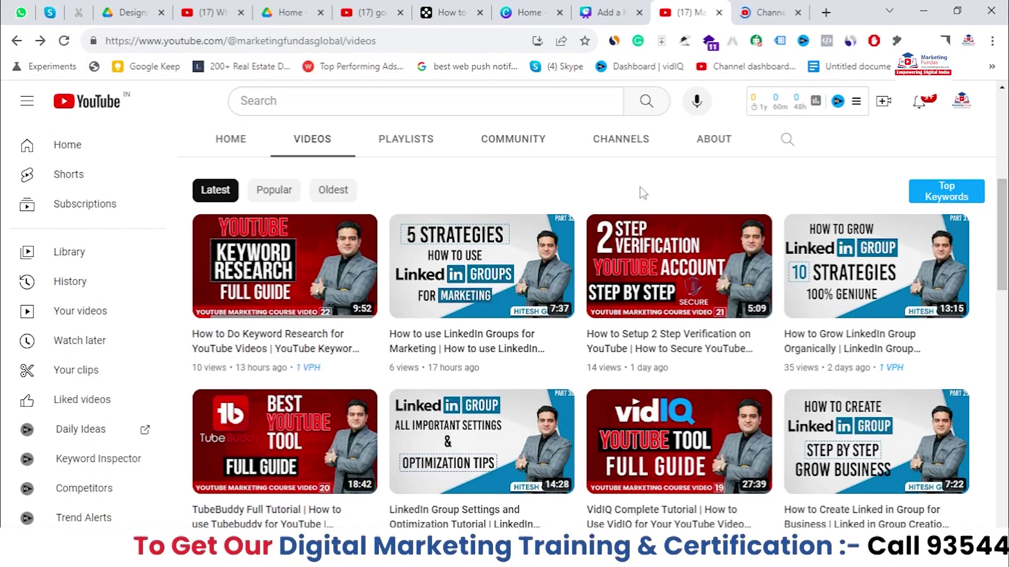
{"action": "scroll", "coordinate": [704, 190], "scroll_direction": "up", "scroll_amount": 5}
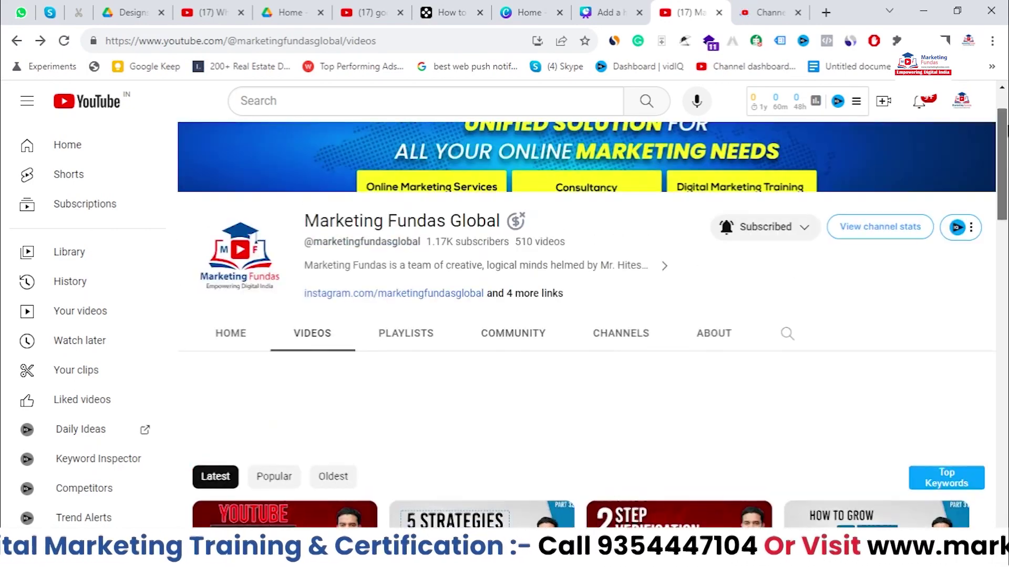
{"action": "scroll", "coordinate": [704, 190], "scroll_direction": "down", "scroll_amount": 5}
{"action": "mouse_move", "coordinate": [315, 294]}
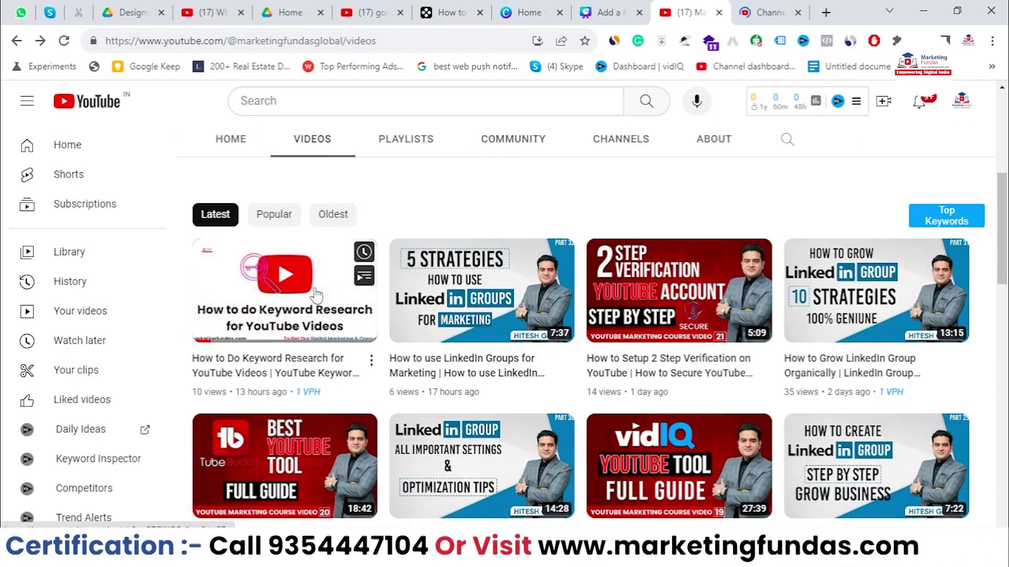
{"action": "scroll", "coordinate": [724, 283], "scroll_direction": "down", "scroll_amount": 8}
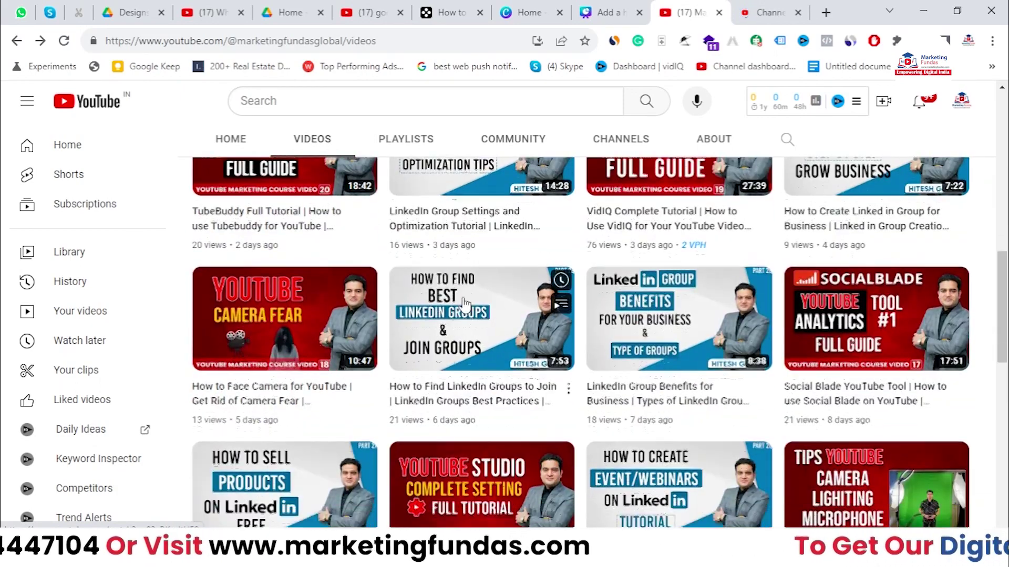
{"action": "scroll", "coordinate": [724, 284], "scroll_direction": "down", "scroll_amount": 10}
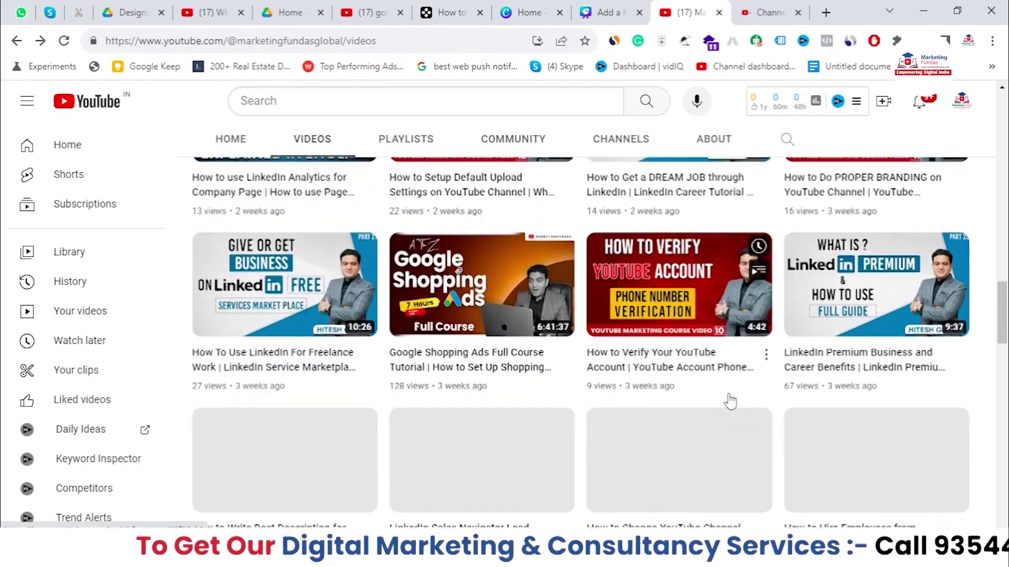
{"action": "scroll", "coordinate": [457, 365], "scroll_direction": "down", "scroll_amount": 3}
{"action": "mouse_move", "coordinate": [453, 224]}
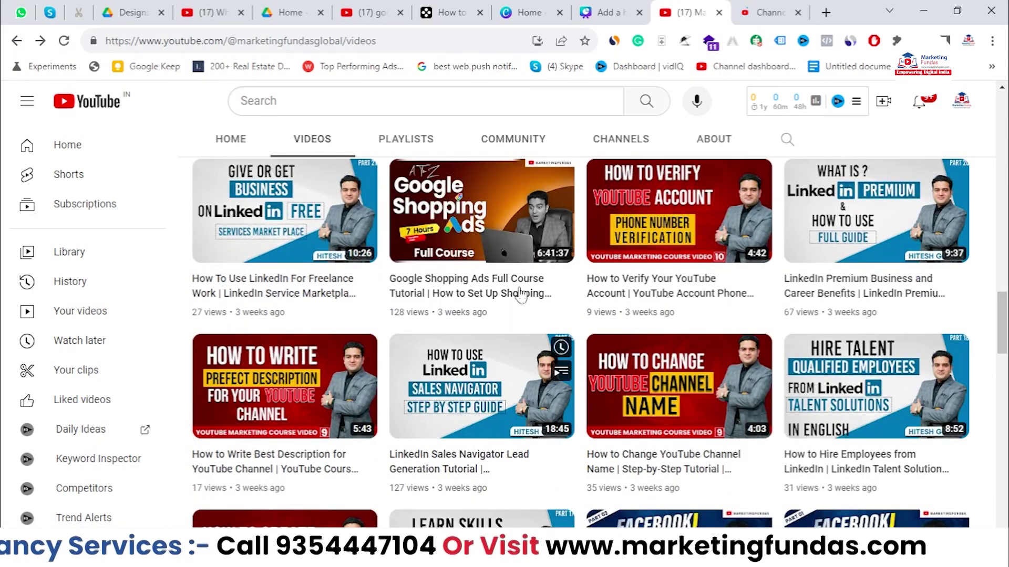
Step: Open and pause Google Shopping Ads Full Course, then scroll vidIQ to its SEO 0/21 checklist
{"action": "left_click", "coordinate": [492, 229]}
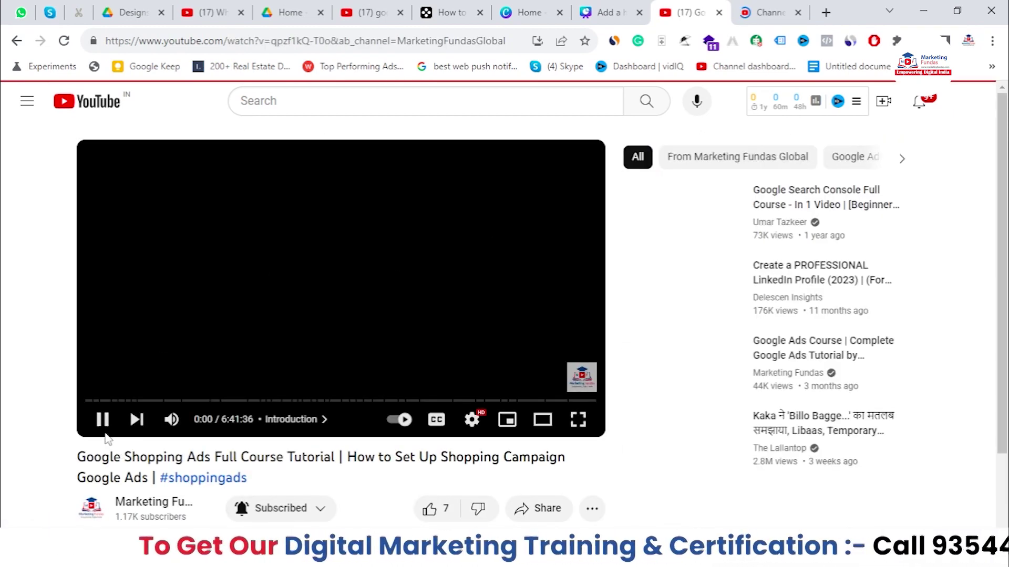
{"action": "left_click", "coordinate": [103, 420]}
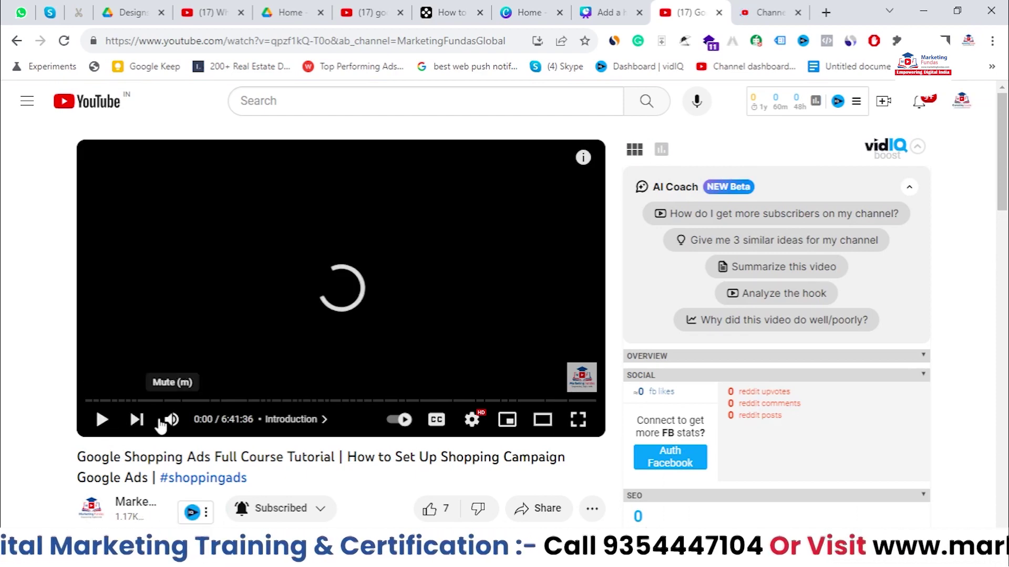
{"action": "scroll", "coordinate": [1004, 209], "scroll_direction": "down", "scroll_amount": 3}
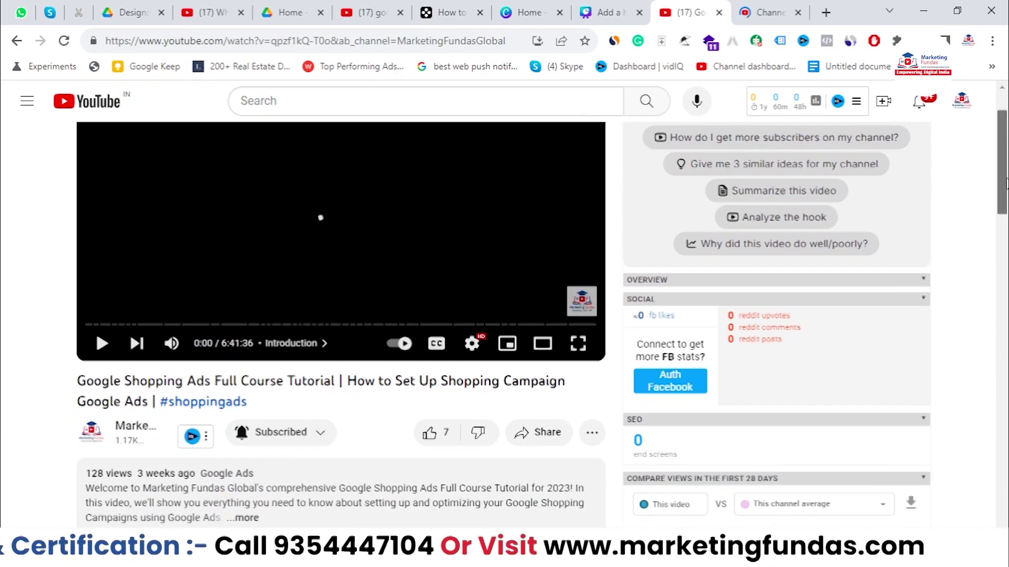
{"action": "scroll", "coordinate": [536, 208], "scroll_direction": "up", "scroll_amount": 1}
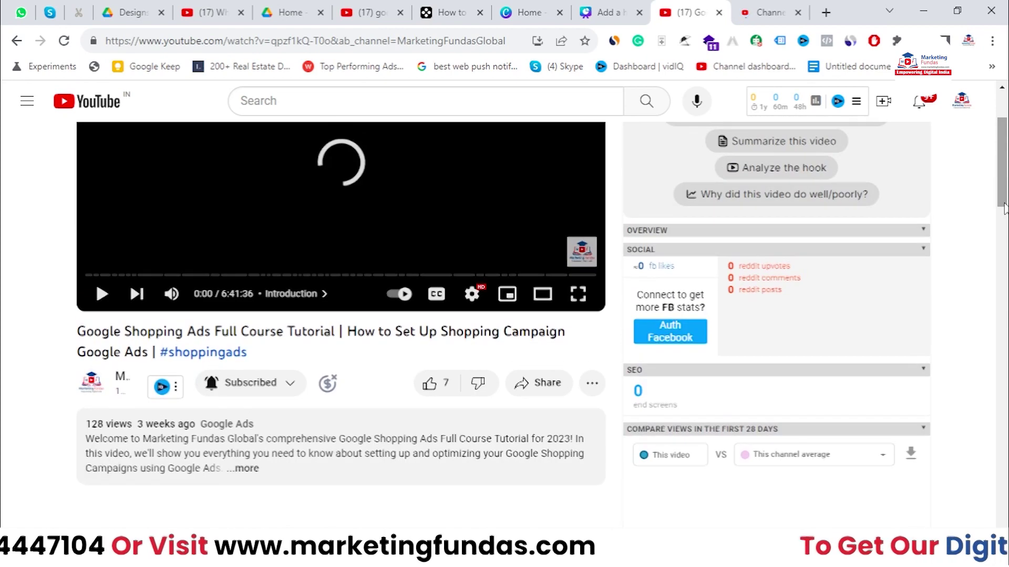
{"action": "scroll", "coordinate": [535, 208], "scroll_direction": "up", "scroll_amount": 2}
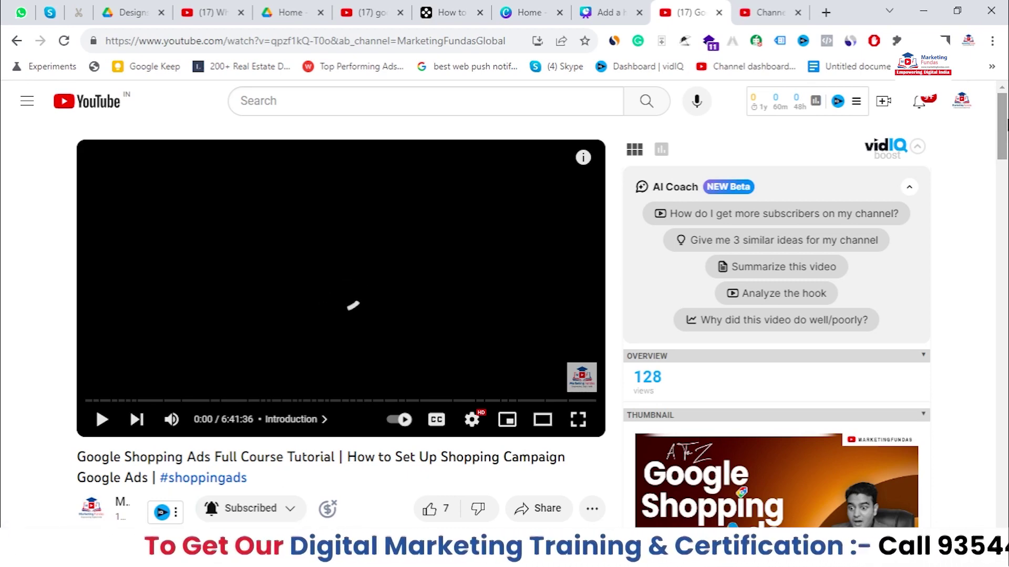
{"action": "left_click_drag", "start_coordinate": [1005, 124], "coordinate": [1002, 217]}
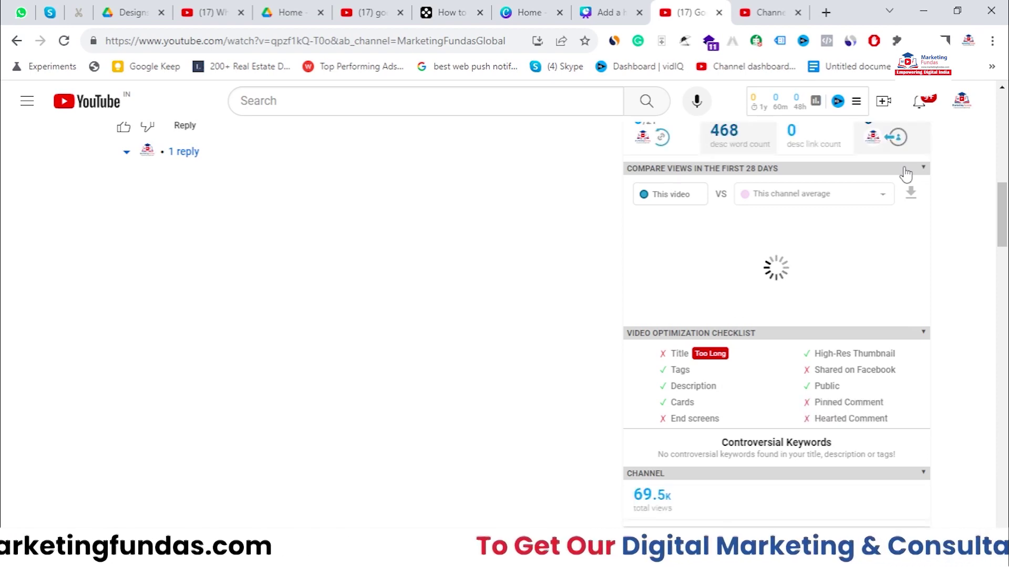
{"action": "mouse_move", "coordinate": [1005, 225]}
{"action": "left_mouse_down"}
{"action": "mouse_move", "coordinate": [1003, 139]}
{"action": "mouse_move", "coordinate": [1006, 241]}
{"action": "mouse_move", "coordinate": [1006, 233]}
{"action": "left_mouse_up"}
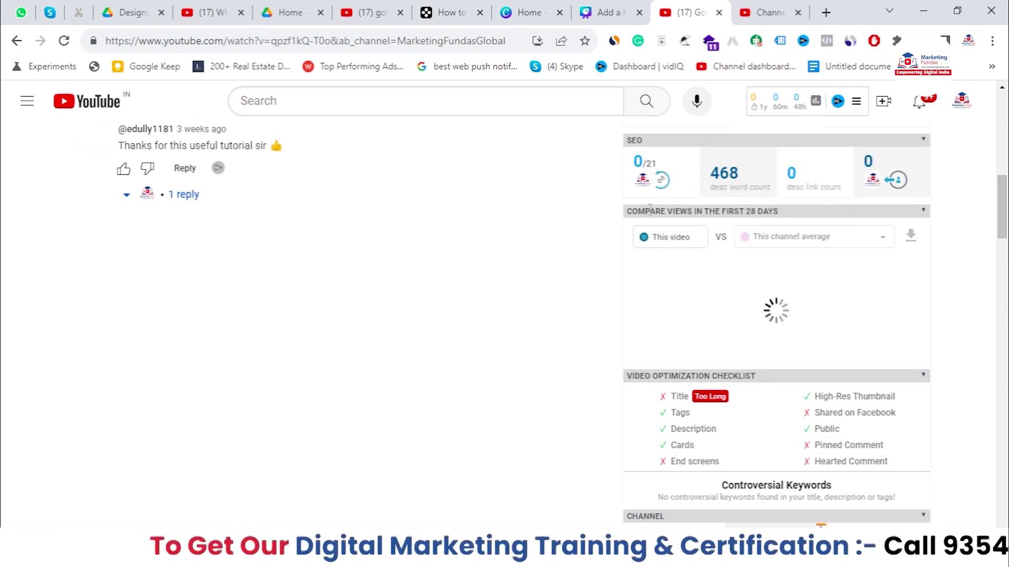
Step: Scroll past the Channel panel to vidIQ Video Tags, scored e.g. 57.0 for 'Google Shopping Ads Full Course Tutorial'
{"action": "scroll", "coordinate": [970, 224], "scroll_direction": "down", "scroll_amount": 6}
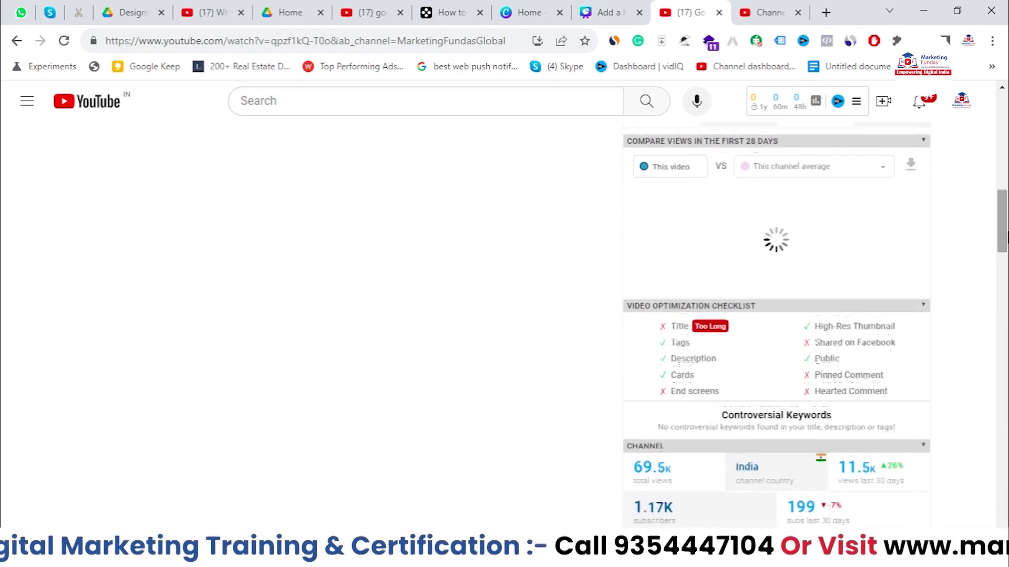
{"action": "left_click_drag", "start_coordinate": [1001, 247], "coordinate": [1004, 153]}
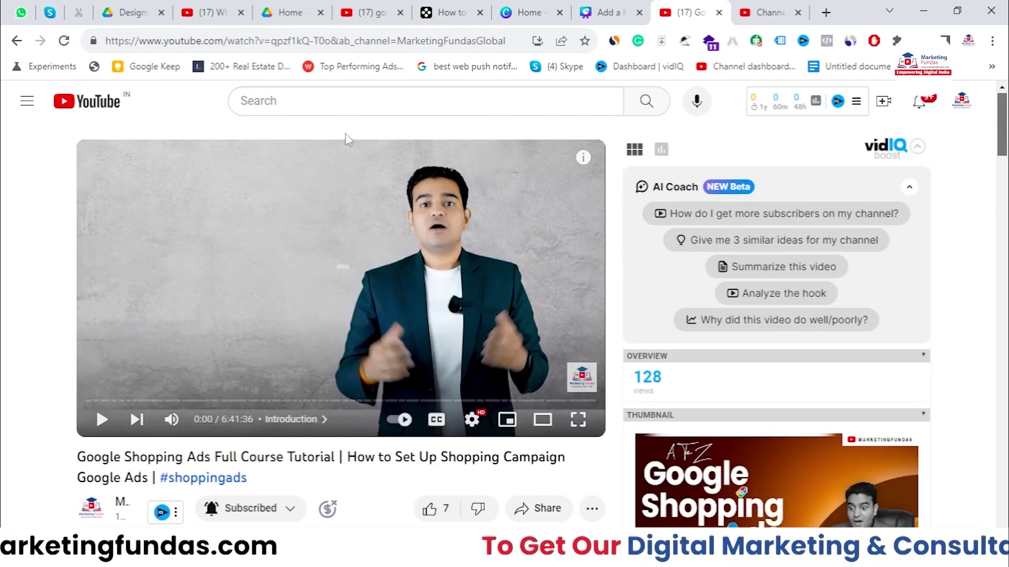
{"action": "left_click_drag", "start_coordinate": [1002, 126], "coordinate": [1005, 272]}
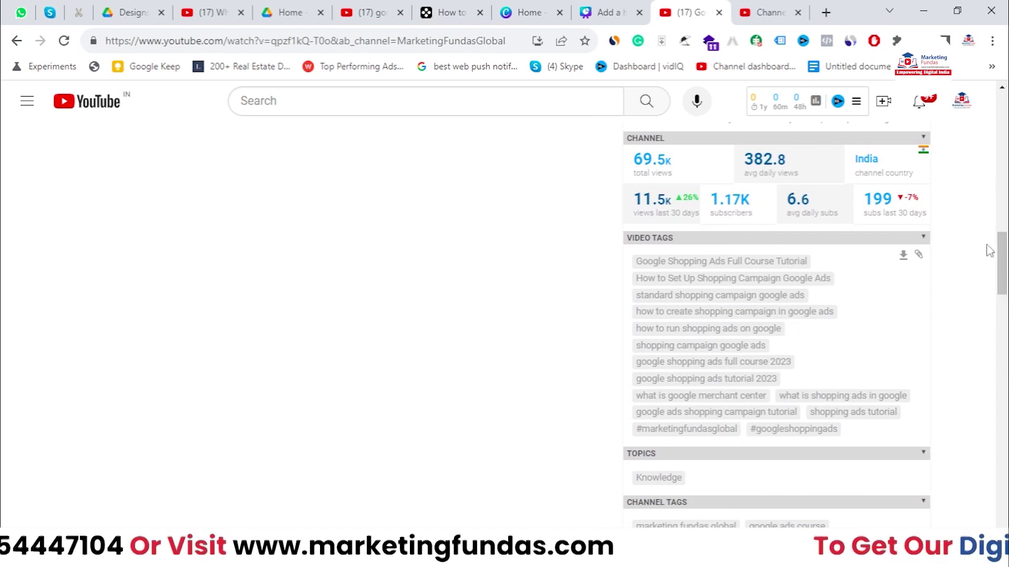
{"action": "left_click_drag", "start_coordinate": [1006, 276], "coordinate": [991, 306]}
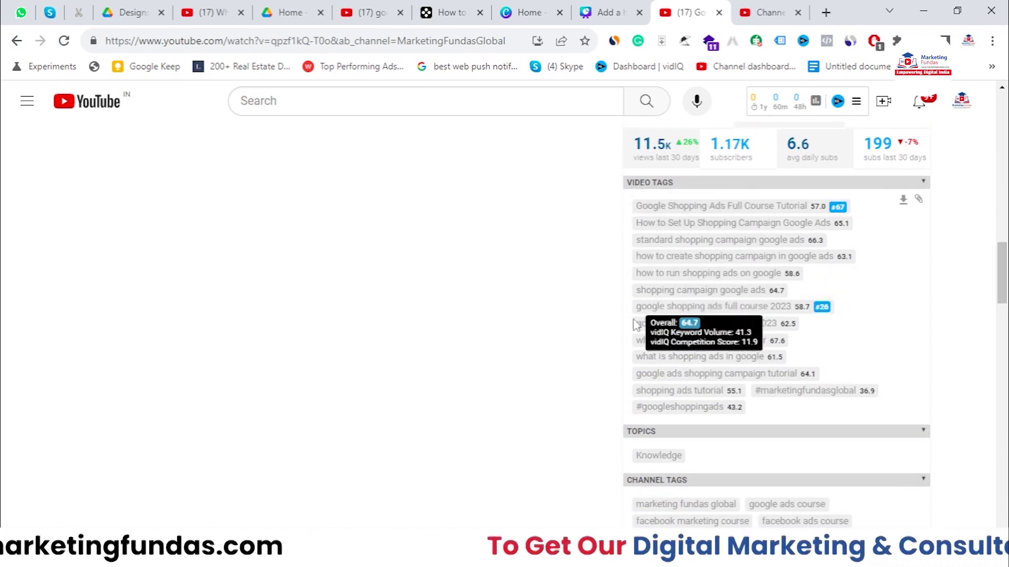
Step: Read each tag's score tooltip, e.g. Overall 62.5 for 'google shopping ads tutorial 2023', then return to top
{"action": "mouse_move", "coordinate": [639, 228]}
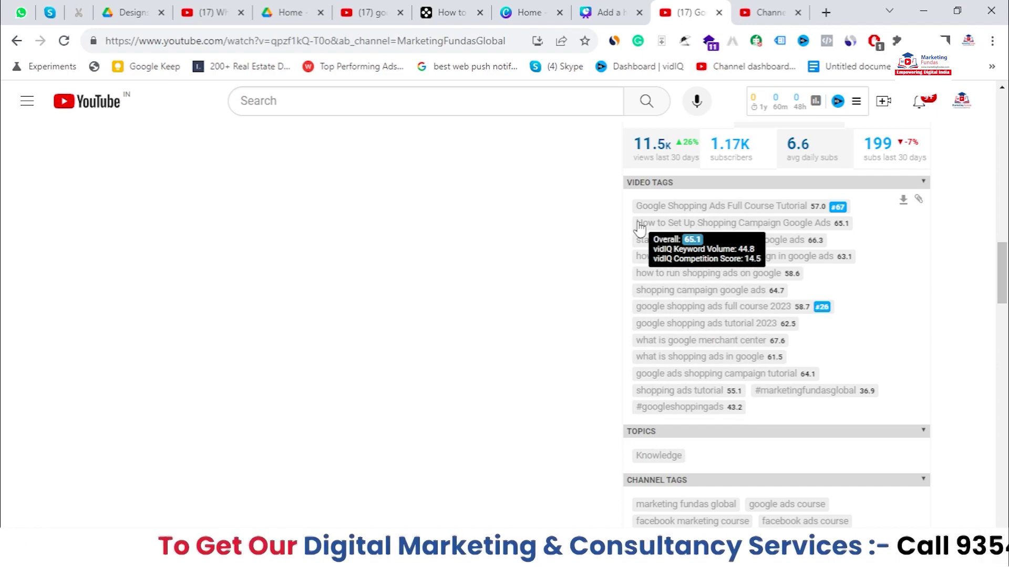
{"action": "mouse_move", "coordinate": [1001, 273]}
{"action": "left_mouse_down"}
{"action": "mouse_move", "coordinate": [1005, 128]}
{"action": "mouse_move", "coordinate": [1002, 277]}
{"action": "left_mouse_up"}
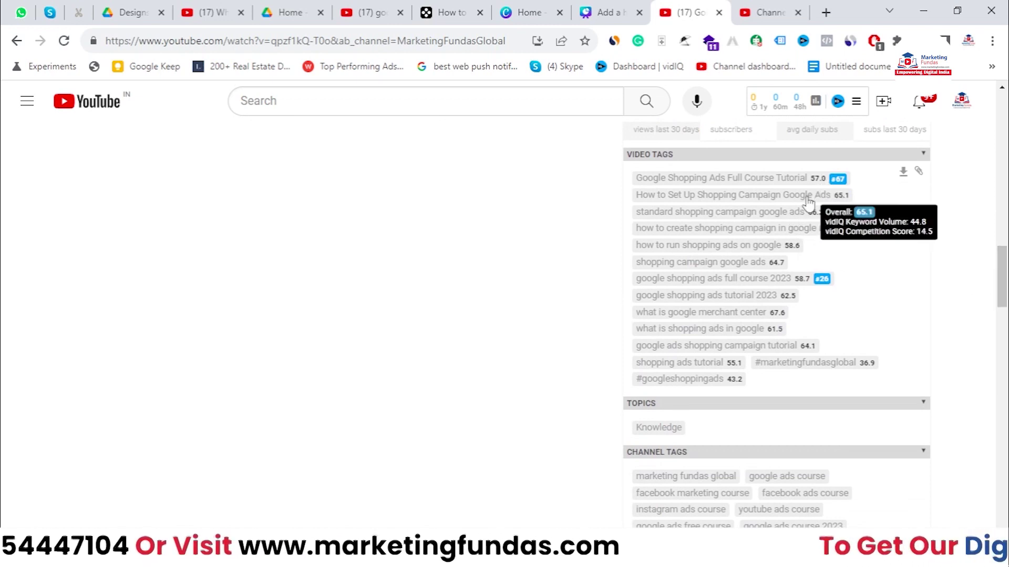
{"action": "mouse_move", "coordinate": [651, 185]}
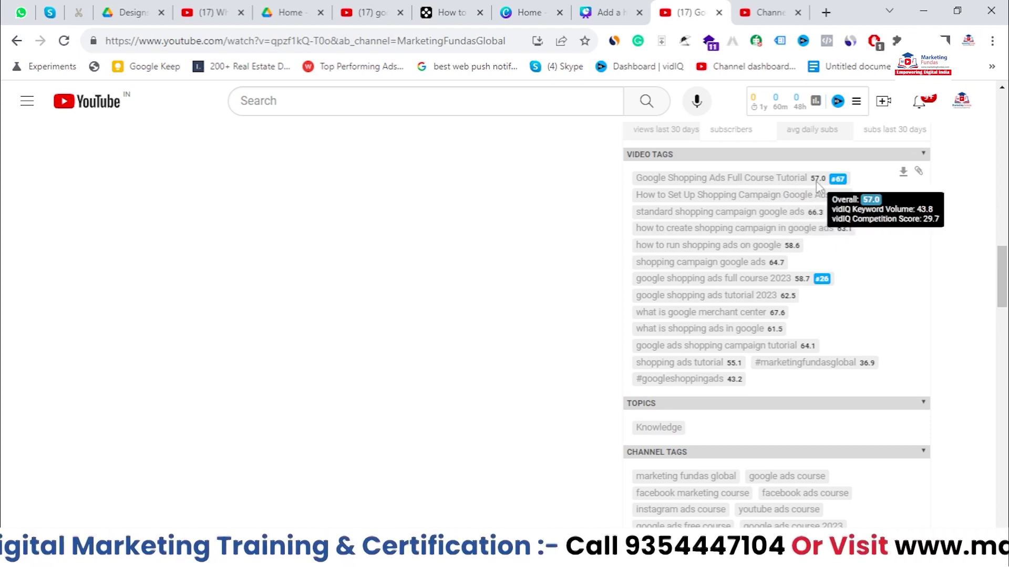
{"action": "mouse_move", "coordinate": [844, 205]}
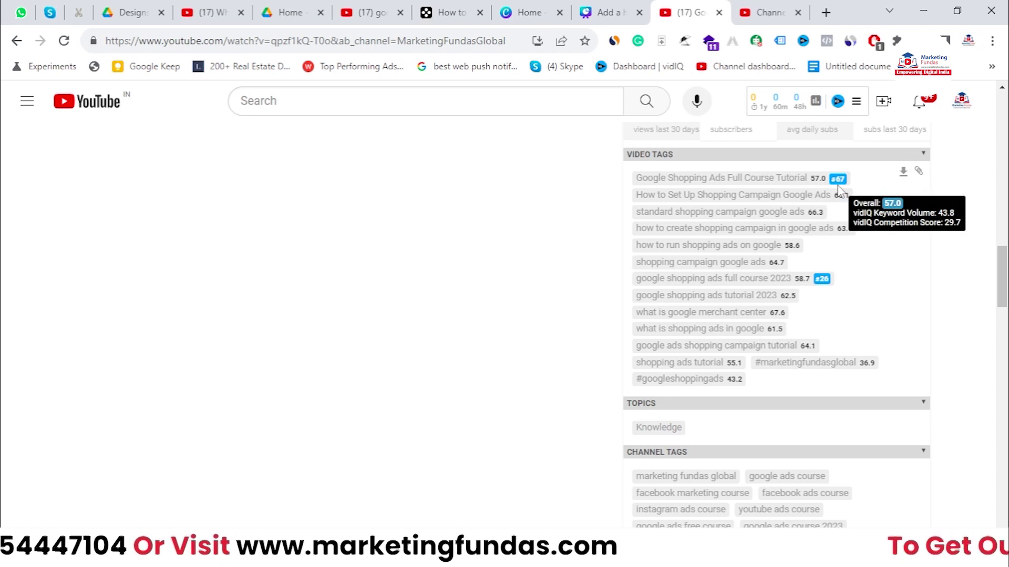
{"action": "mouse_move", "coordinate": [685, 206]}
{"action": "mouse_move", "coordinate": [760, 209]}
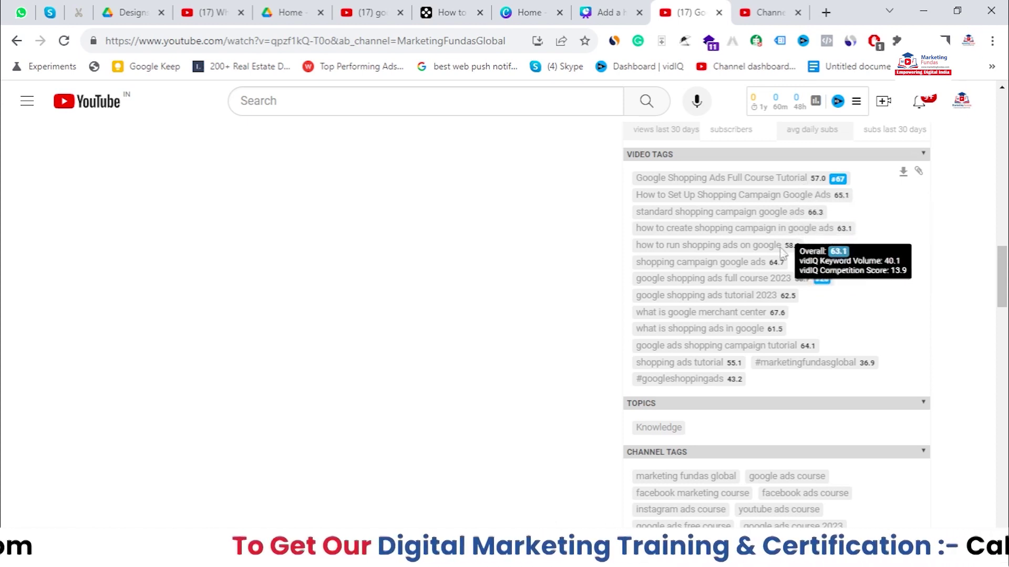
{"action": "mouse_move", "coordinate": [714, 347]}
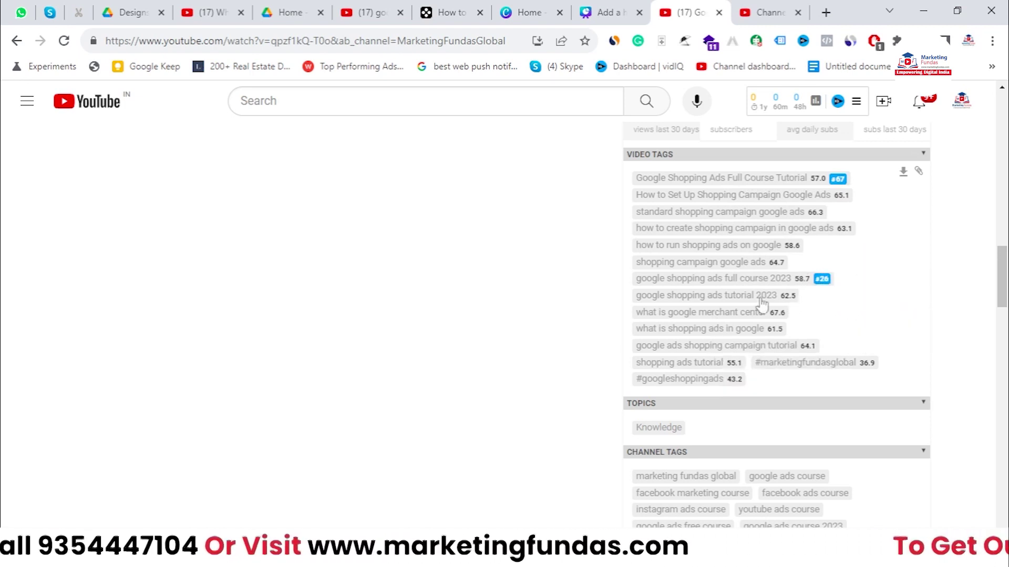
{"action": "mouse_move", "coordinate": [725, 301]}
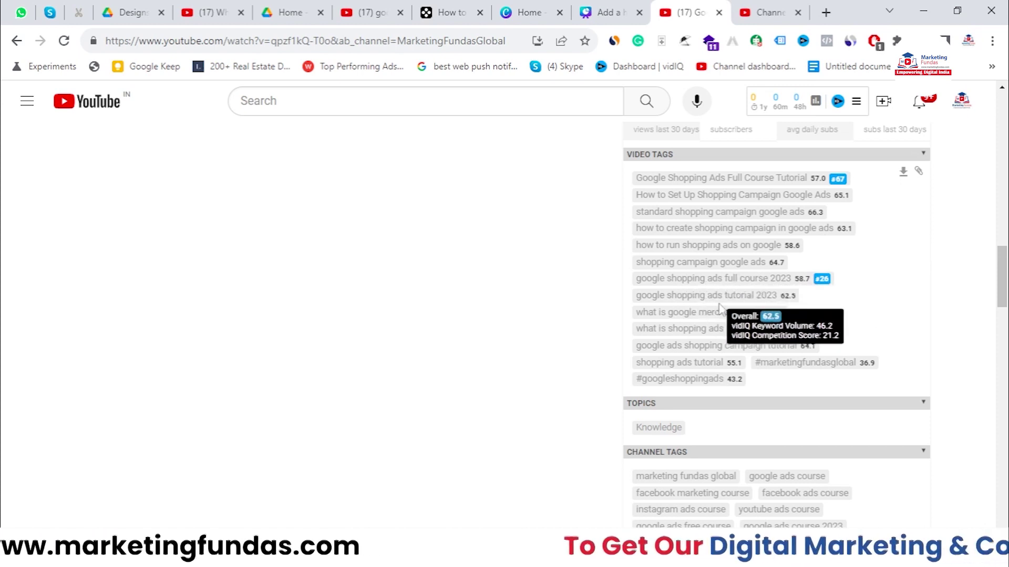
{"action": "mouse_move", "coordinate": [807, 280]}
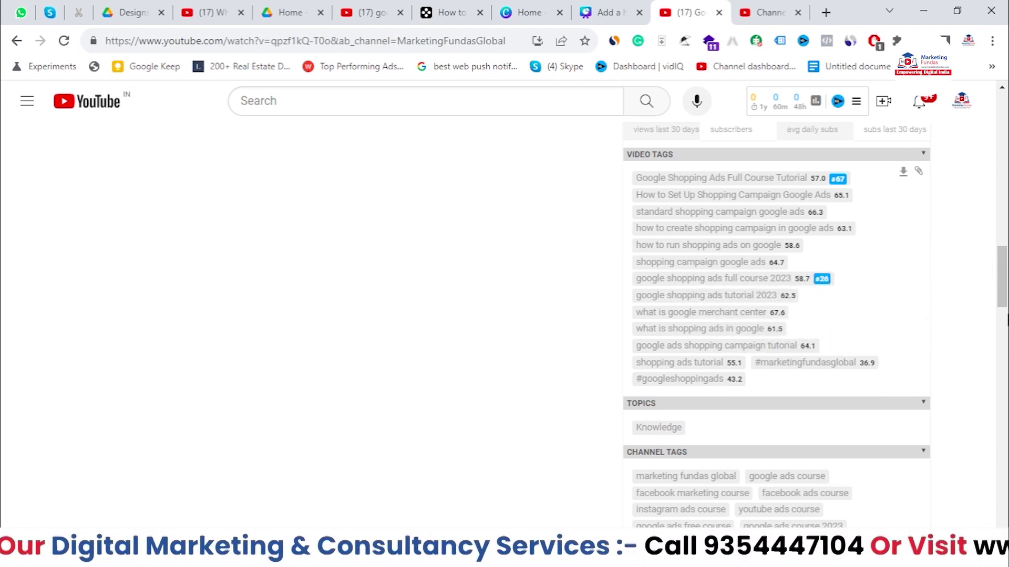
{"action": "scroll", "coordinate": [1007, 319], "scroll_direction": "down", "scroll_amount": 3}
{"action": "scroll", "coordinate": [1007, 319], "scroll_direction": "up", "scroll_amount": 15}
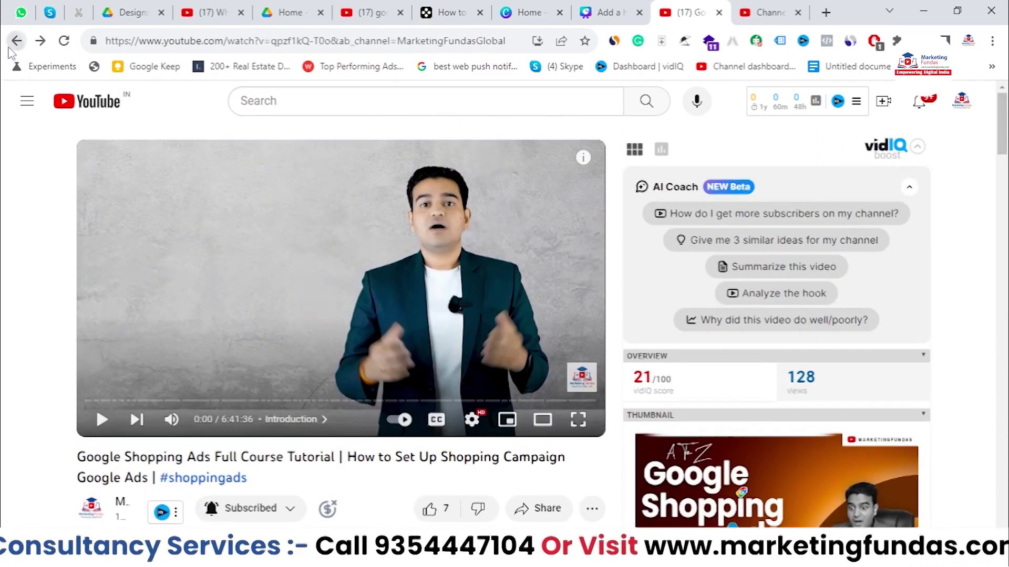
Step: Return to the channel's Videos tab and sort it by Popular
{"action": "left_click", "coordinate": [10, 47]}
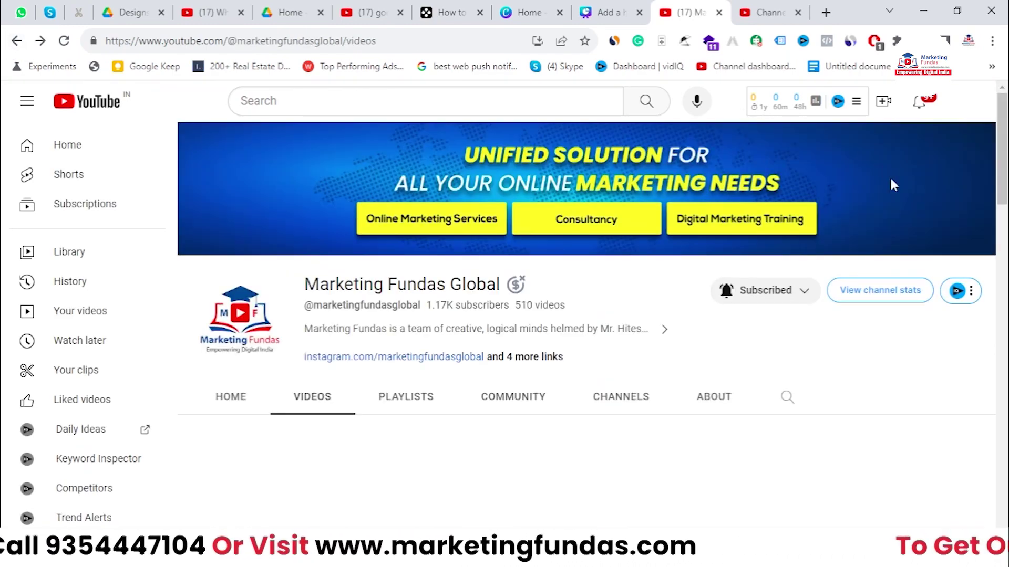
{"action": "scroll", "coordinate": [455, 405], "scroll_direction": "down", "scroll_amount": 1}
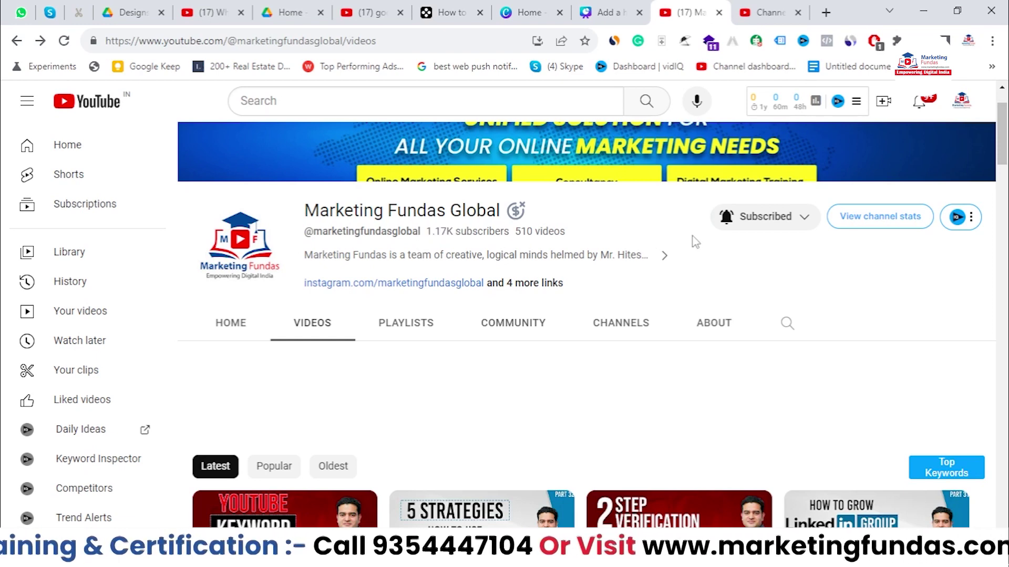
{"action": "scroll", "coordinate": [410, 331], "scroll_direction": "down", "scroll_amount": 1}
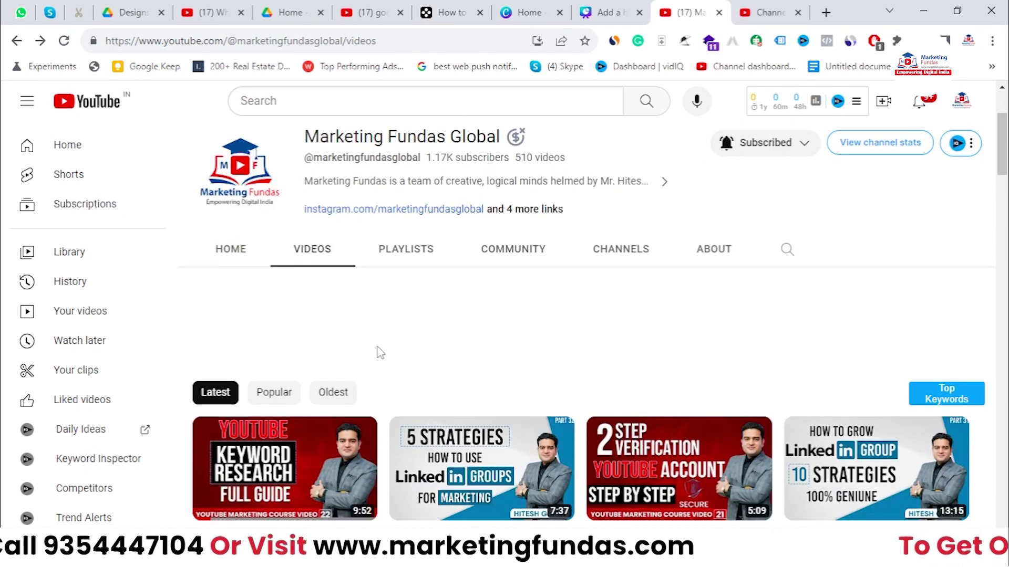
{"action": "left_click", "coordinate": [274, 391]}
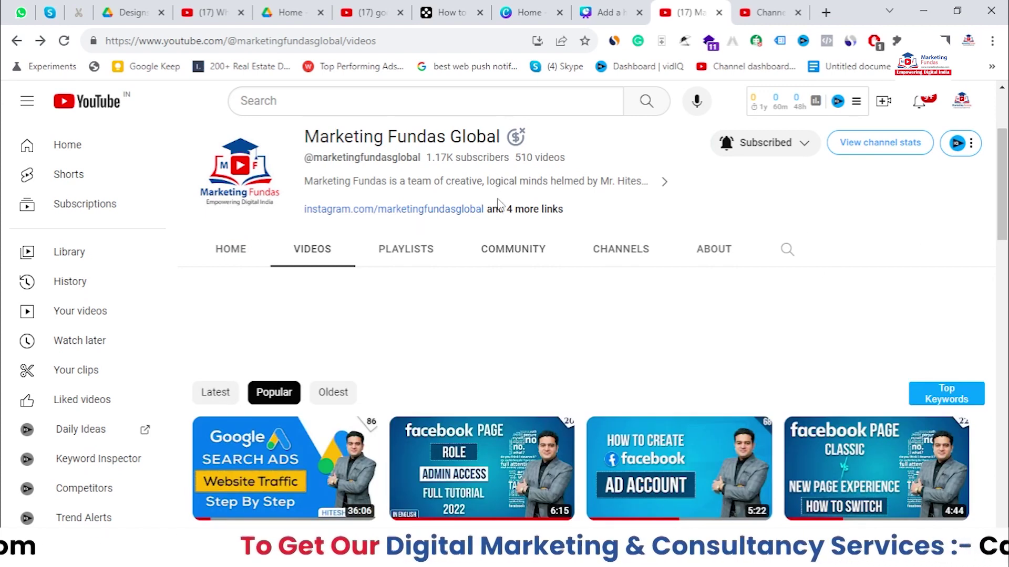
Step: Open the Google Search Ads Campaign for Website Traffic 2023 video from the popular list
{"action": "left_click_drag", "start_coordinate": [296, 134], "coordinate": [440, 138]}
{"action": "left_click_drag", "start_coordinate": [1003, 212], "coordinate": [1003, 240]}
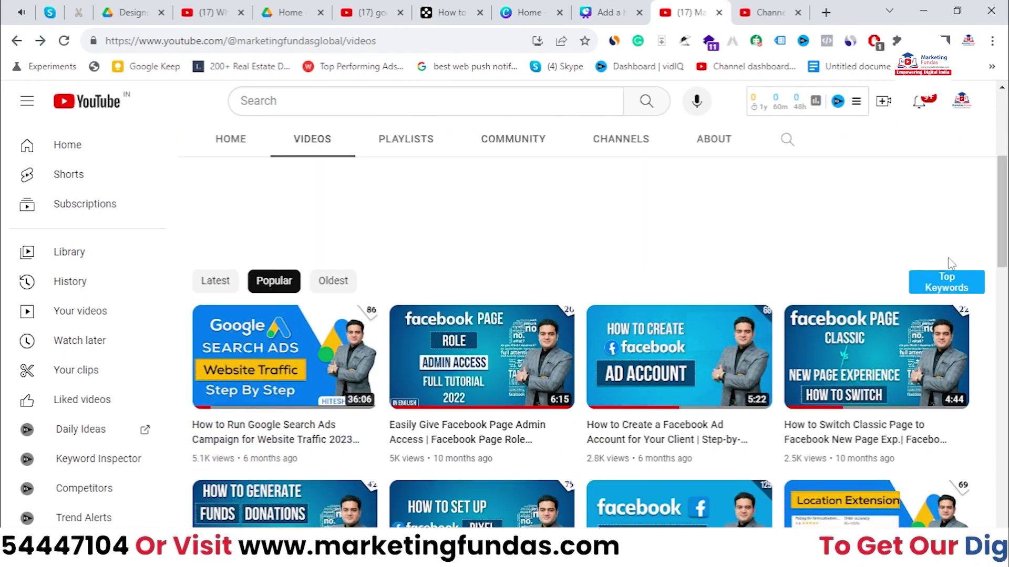
{"action": "left_click", "coordinate": [262, 359]}
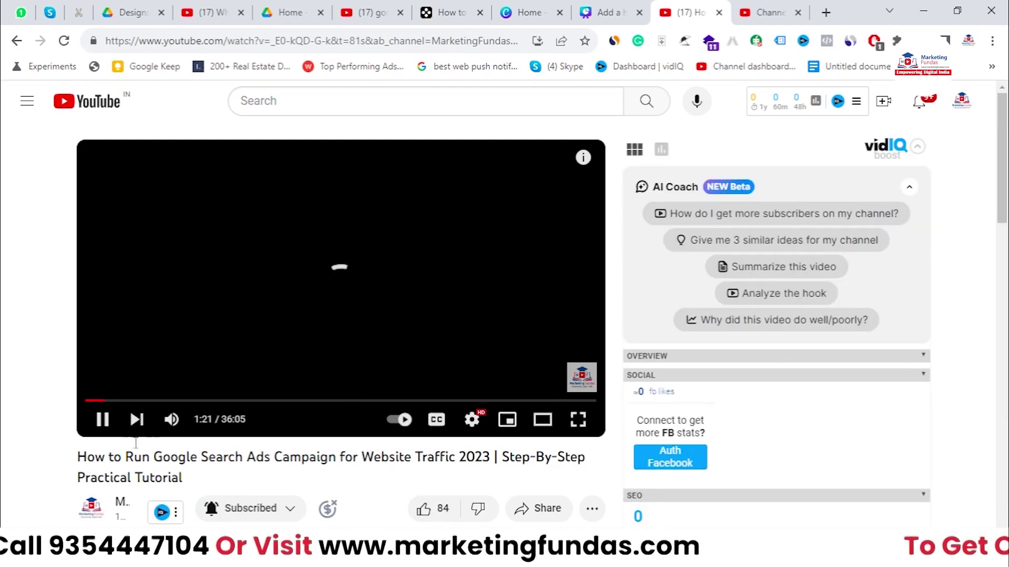
Step: Pause the Google Search Ads video and review vidIQ's 37/100 score, 5,165 views and 92.4 SEO
{"action": "left_click", "coordinate": [103, 423]}
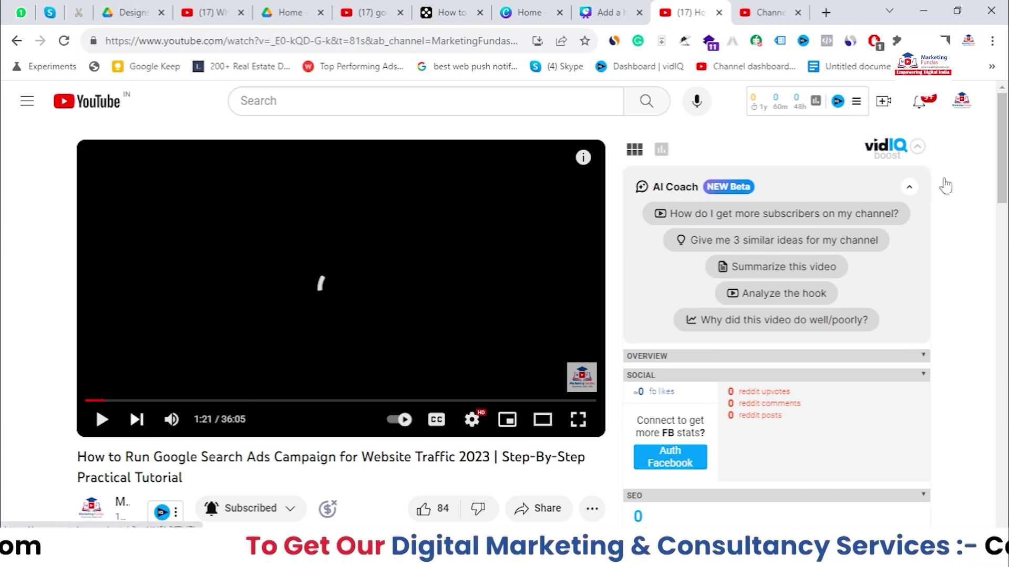
{"action": "left_click_drag", "start_coordinate": [1002, 153], "coordinate": [1005, 304]}
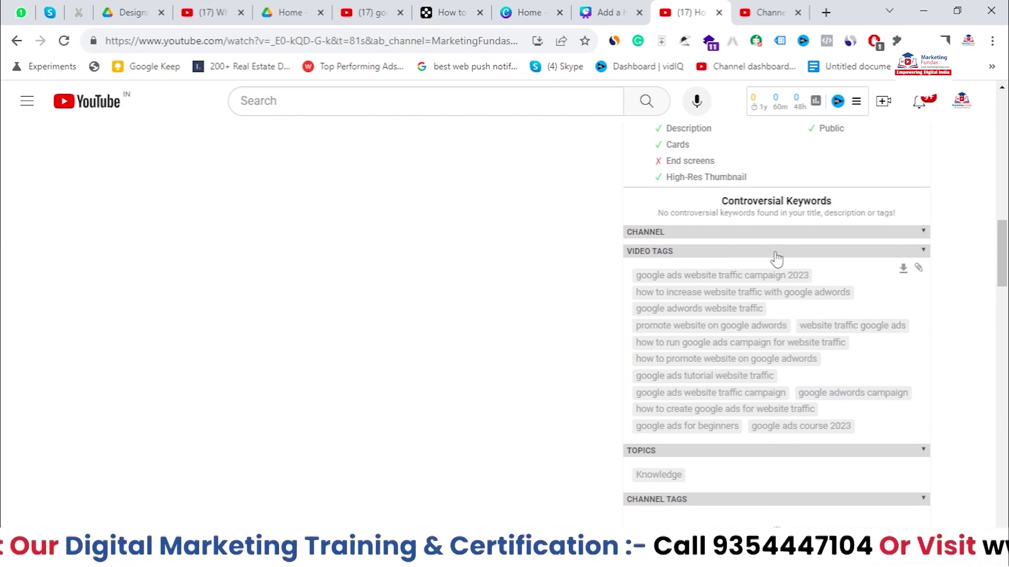
{"action": "mouse_move", "coordinate": [1007, 284]}
{"action": "left_mouse_down"}
{"action": "mouse_move", "coordinate": [1007, 192]}
{"action": "mouse_move", "coordinate": [1006, 281]}
{"action": "left_mouse_up"}
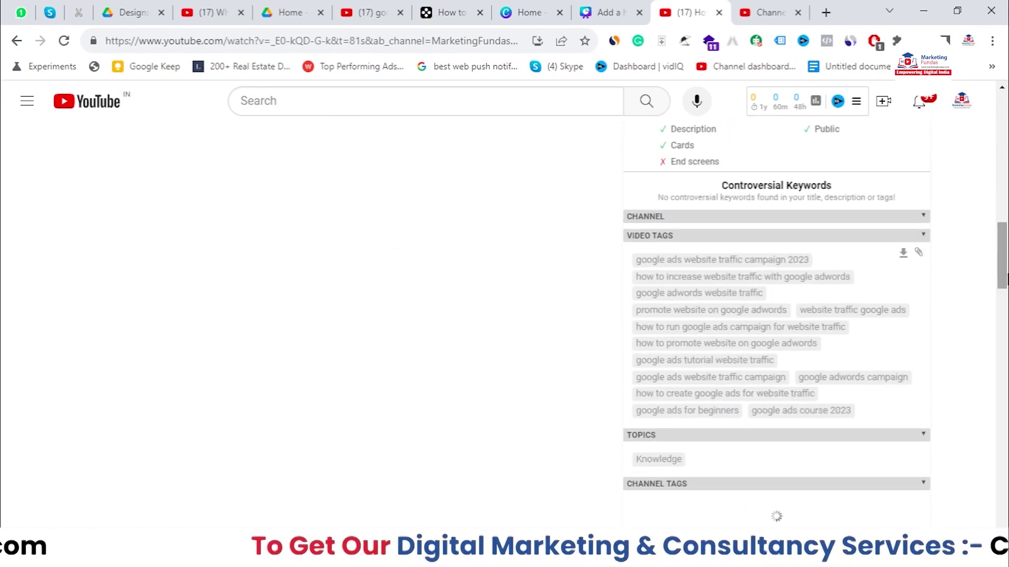
{"action": "left_click_drag", "start_coordinate": [1007, 278], "coordinate": [1007, 151]}
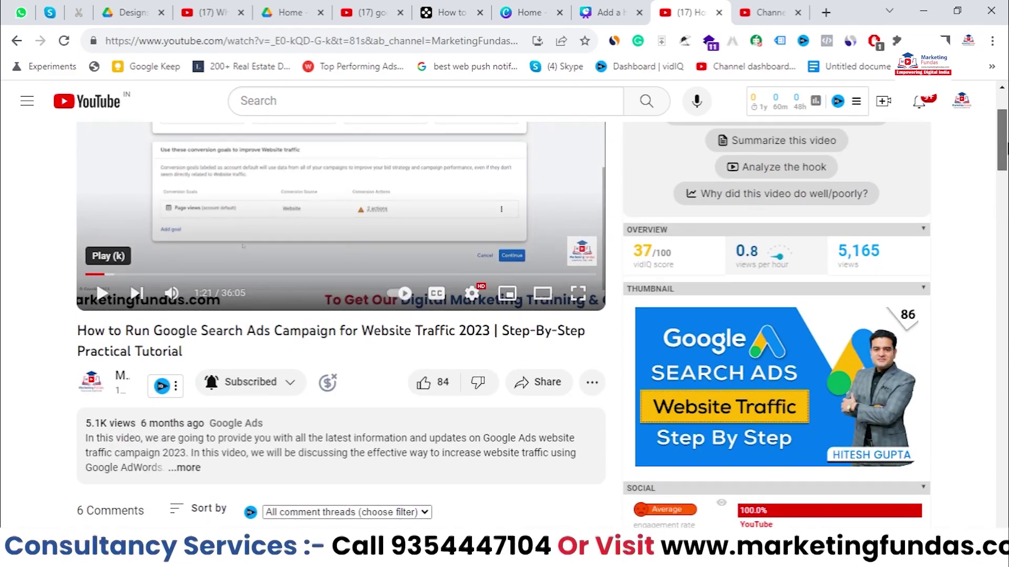
{"action": "mouse_move", "coordinate": [649, 258]}
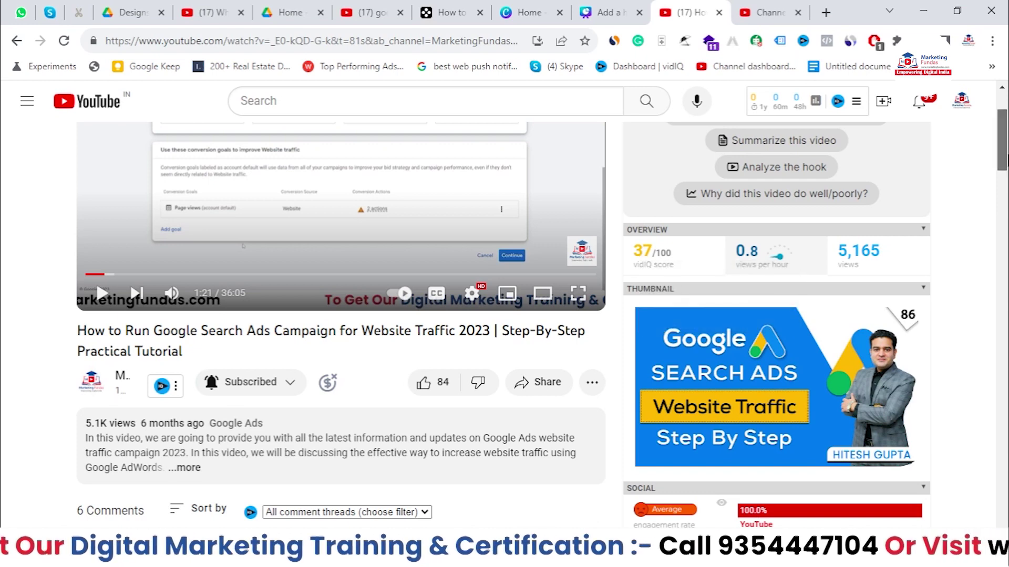
{"action": "left_click_drag", "start_coordinate": [1006, 158], "coordinate": [1005, 169]}
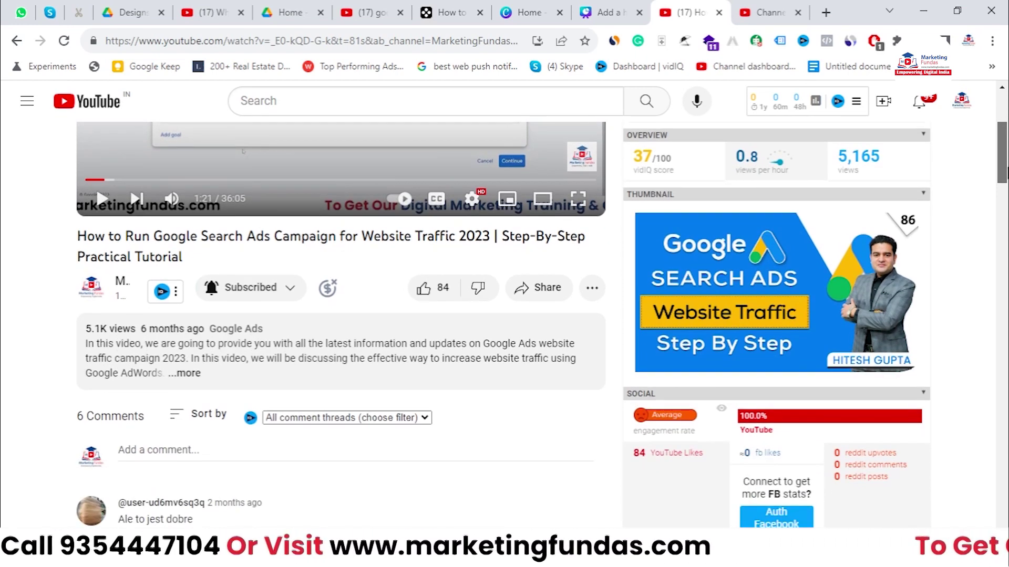
{"action": "left_click_drag", "start_coordinate": [1005, 169], "coordinate": [1006, 225]}
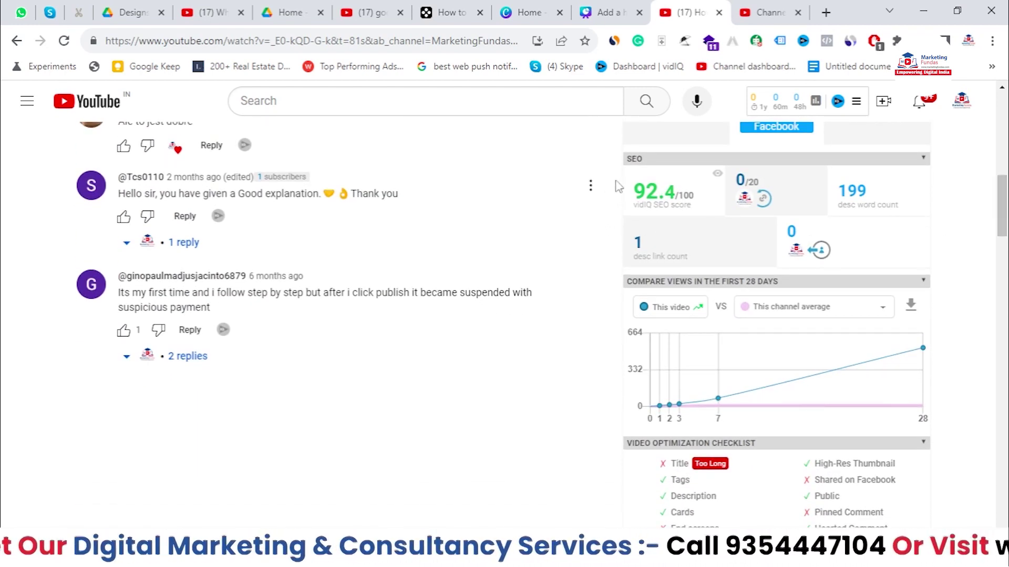
Step: Check the SEO breakdown and tag scores, then select the top tag 'google ads website traffic campaign 2023'
{"action": "mouse_move", "coordinate": [693, 227]}
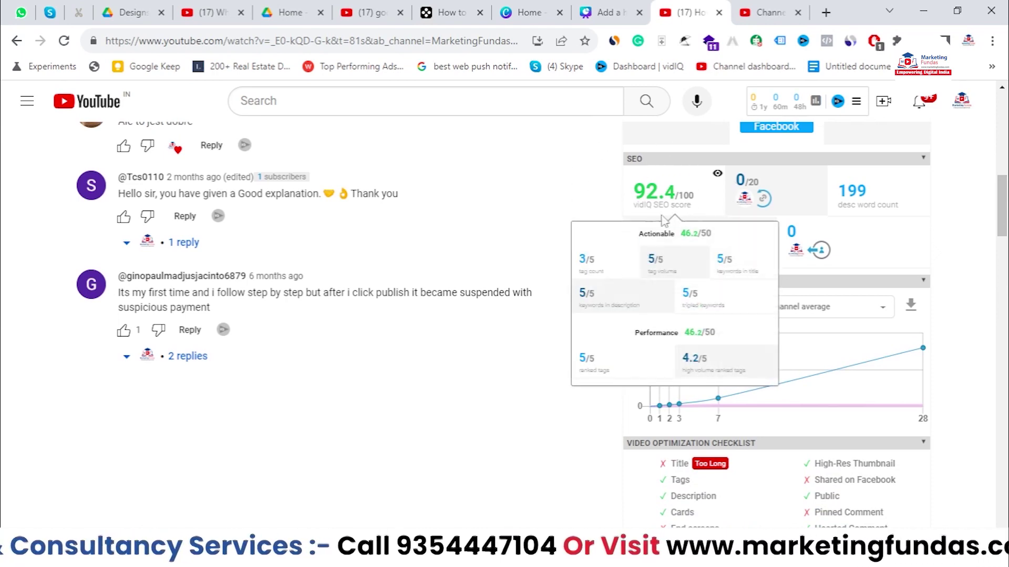
{"action": "left_click_drag", "start_coordinate": [1004, 189], "coordinate": [1005, 238]}
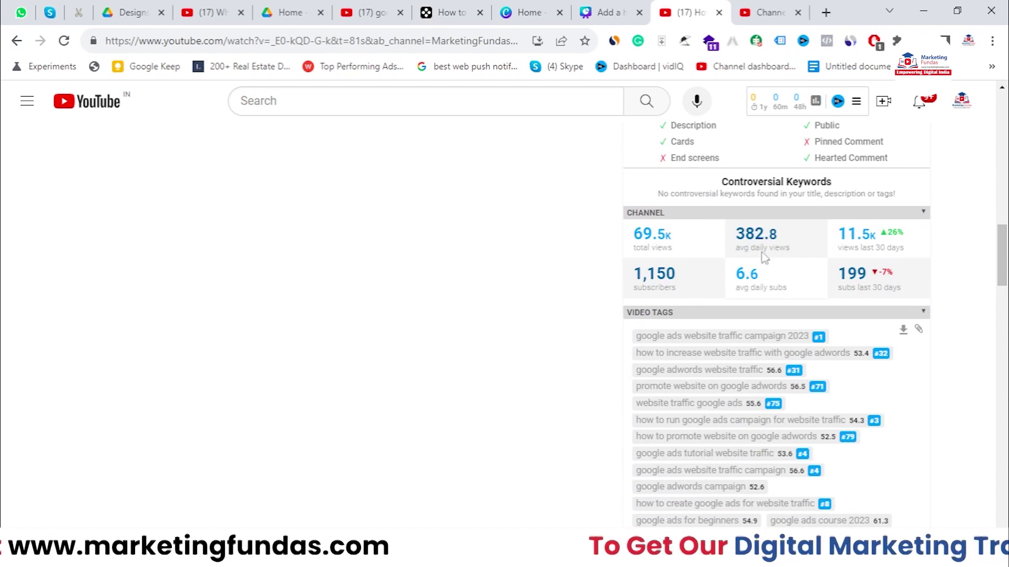
{"action": "scroll", "coordinate": [764, 257], "scroll_direction": "down", "scroll_amount": 3}
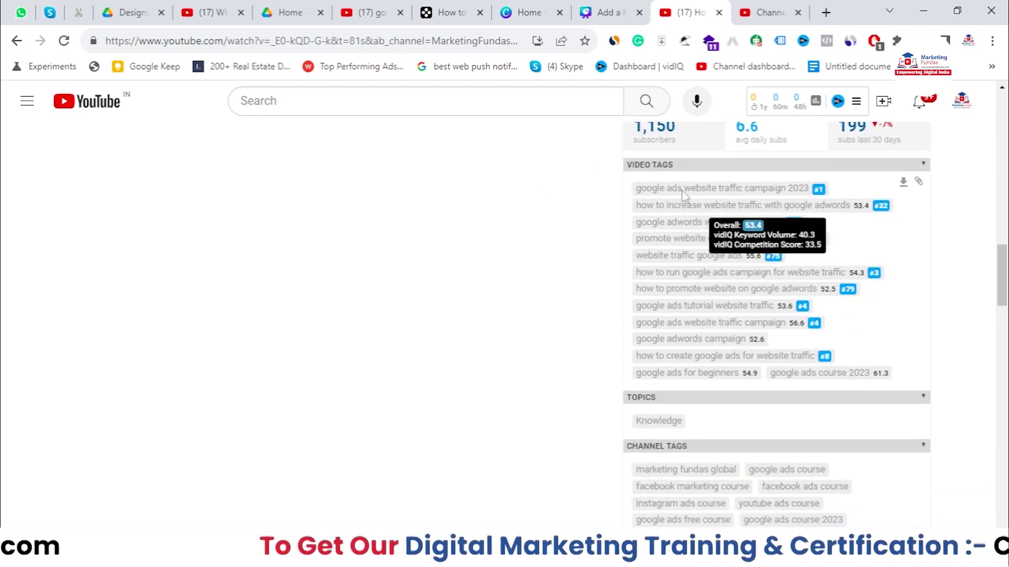
{"action": "scroll", "coordinate": [678, 205], "scroll_direction": "down", "scroll_amount": 1}
{"action": "scroll", "coordinate": [652, 247], "scroll_direction": "up", "scroll_amount": 1}
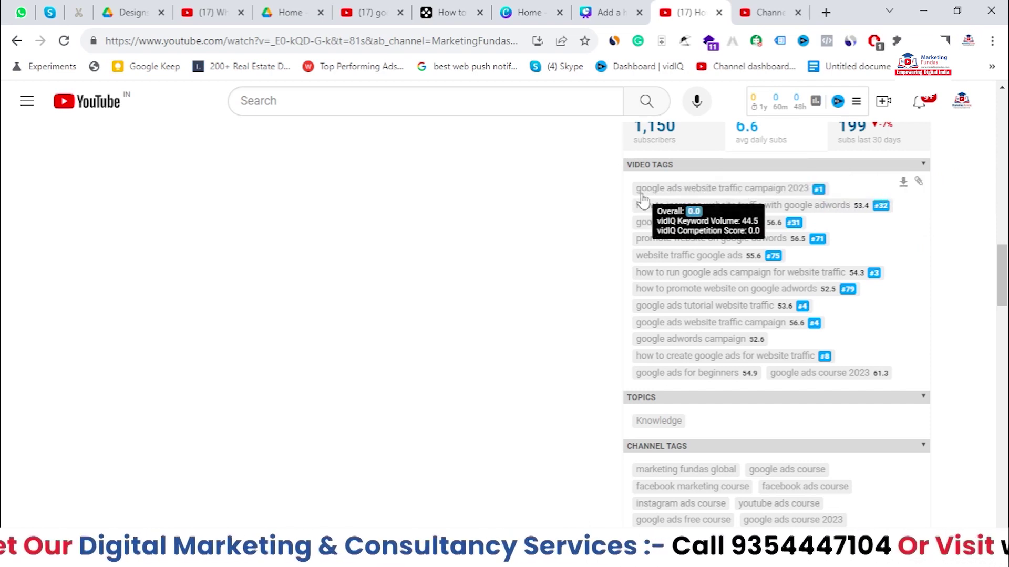
{"action": "left_click_drag", "start_coordinate": [636, 191], "coordinate": [809, 190]}
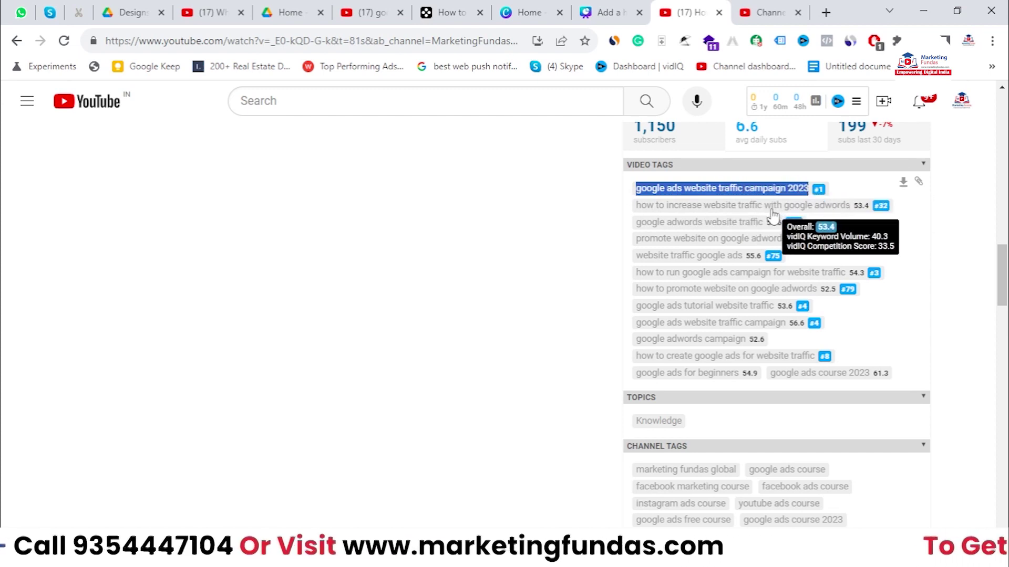